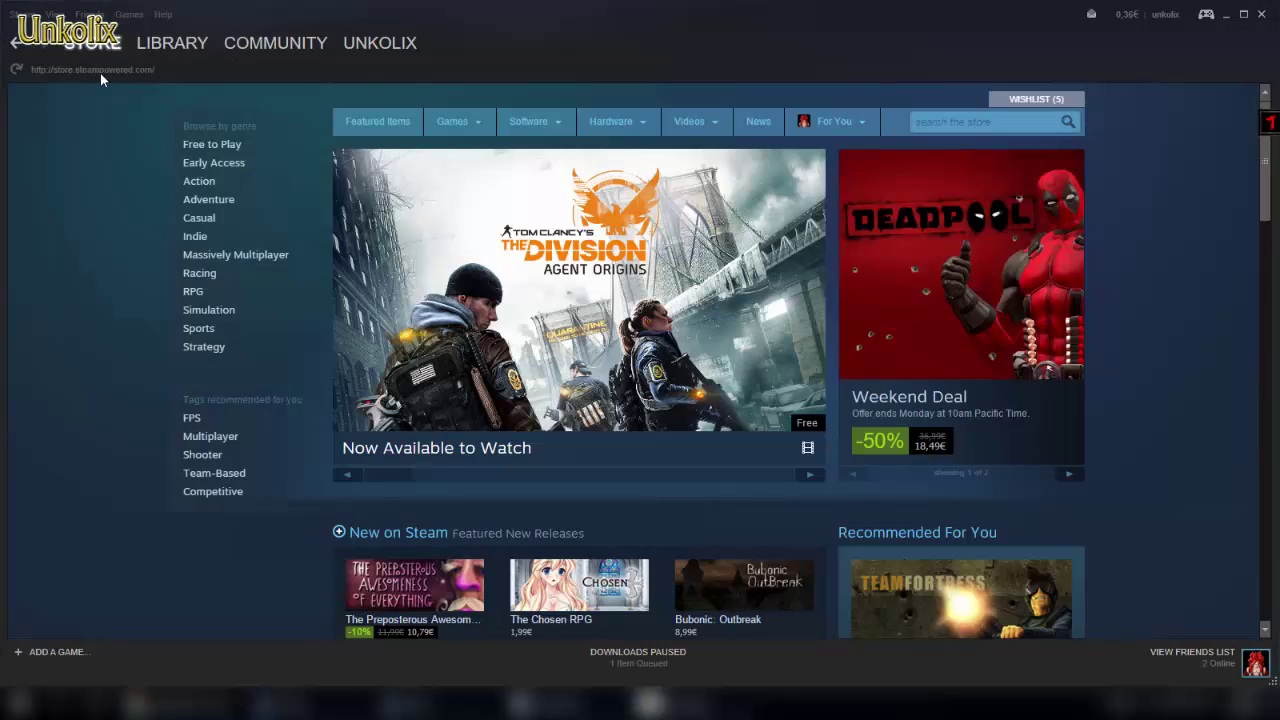
# Start verifying the game cache integrity from Counter-Strike: Global Offensive's local files properties in the library, and cancel the validation
pyautogui.click(168, 62)
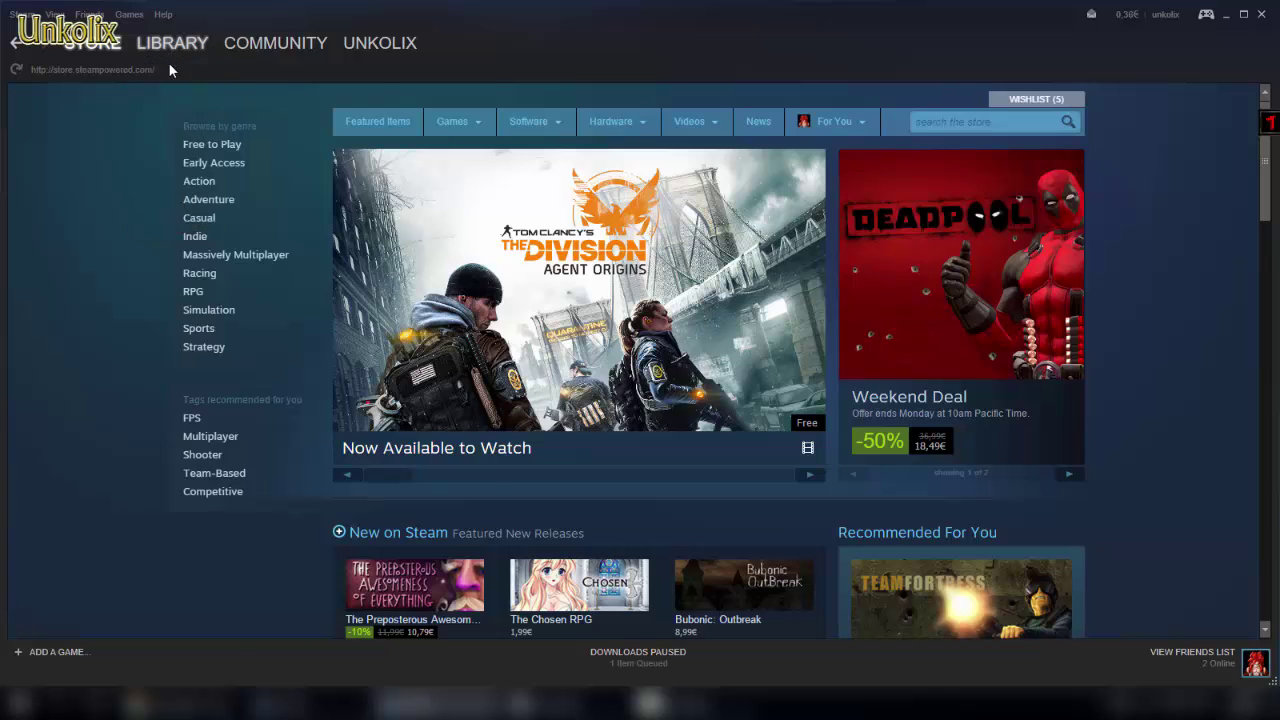
pyautogui.rightClick(104, 151)
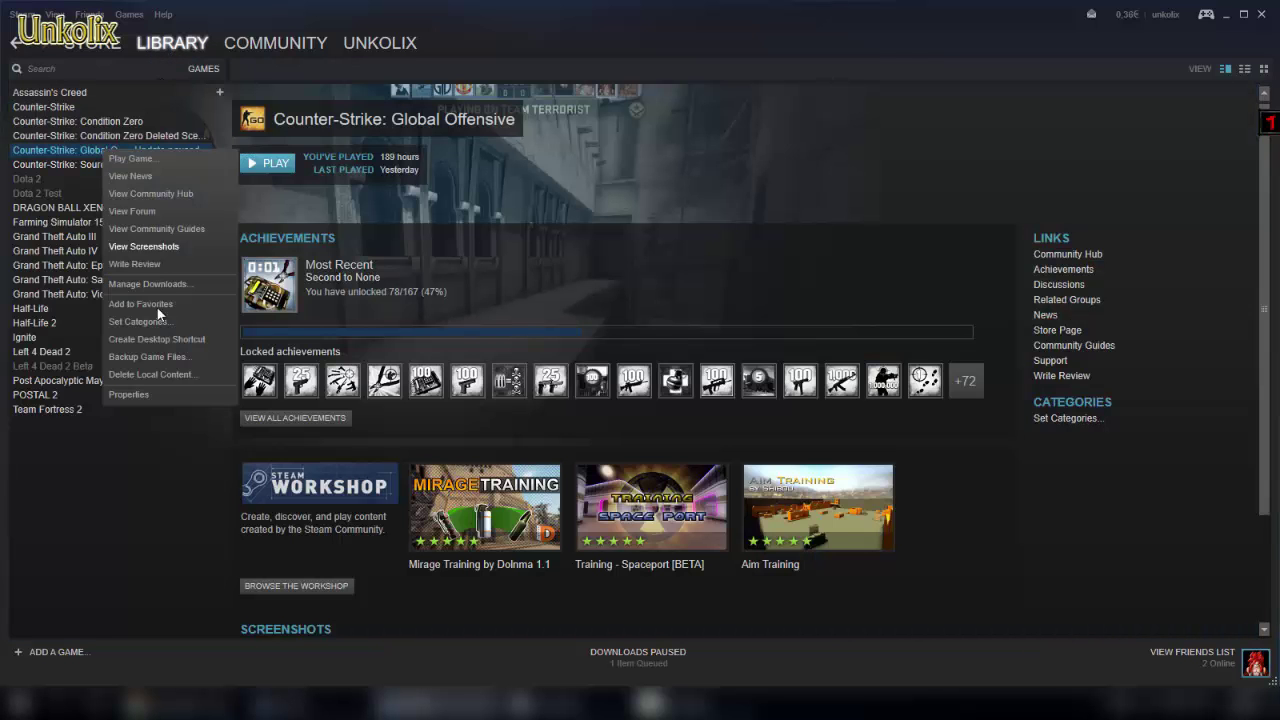
pyautogui.click(143, 393)
pyautogui.click(587, 136)
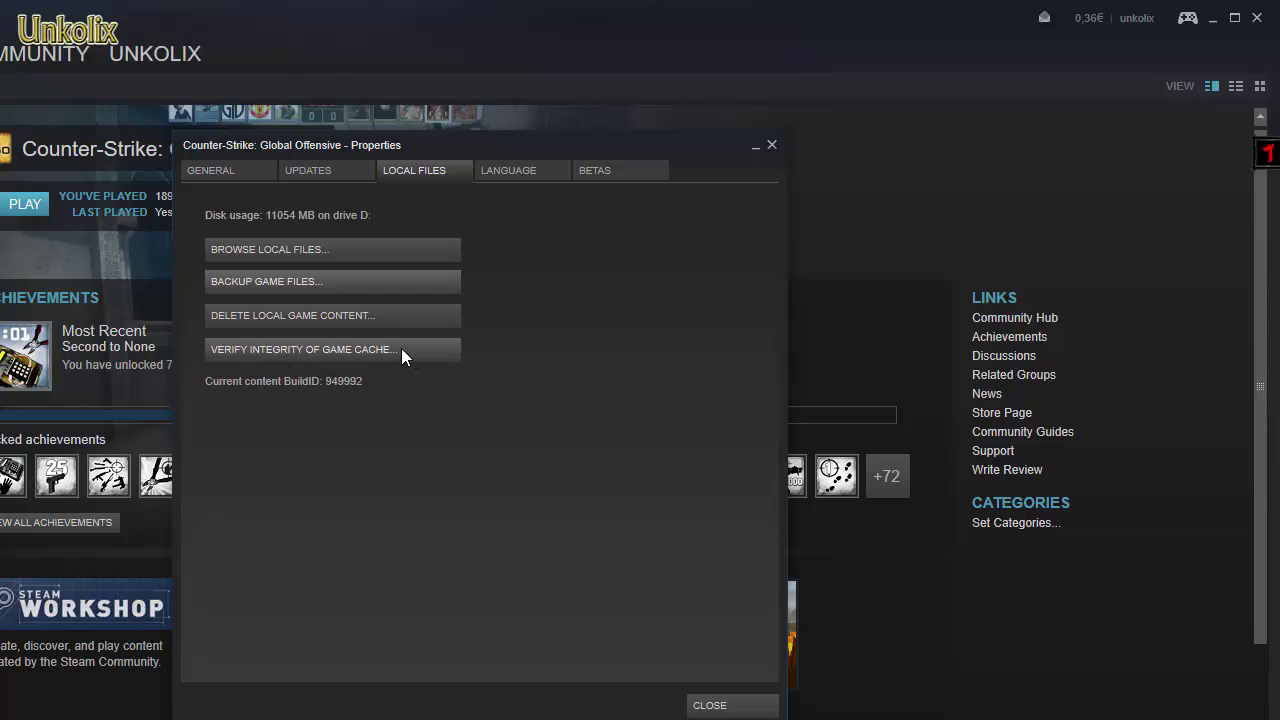
pyautogui.click(344, 348)
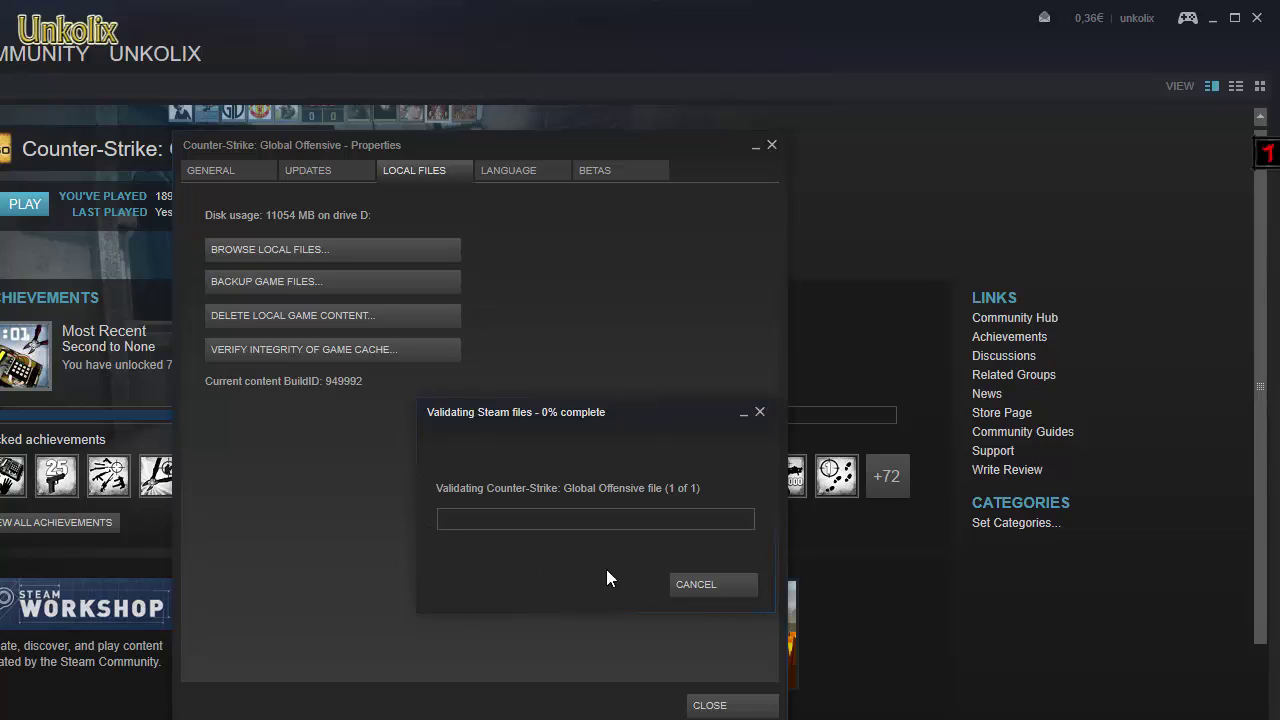
pyautogui.click(711, 586)
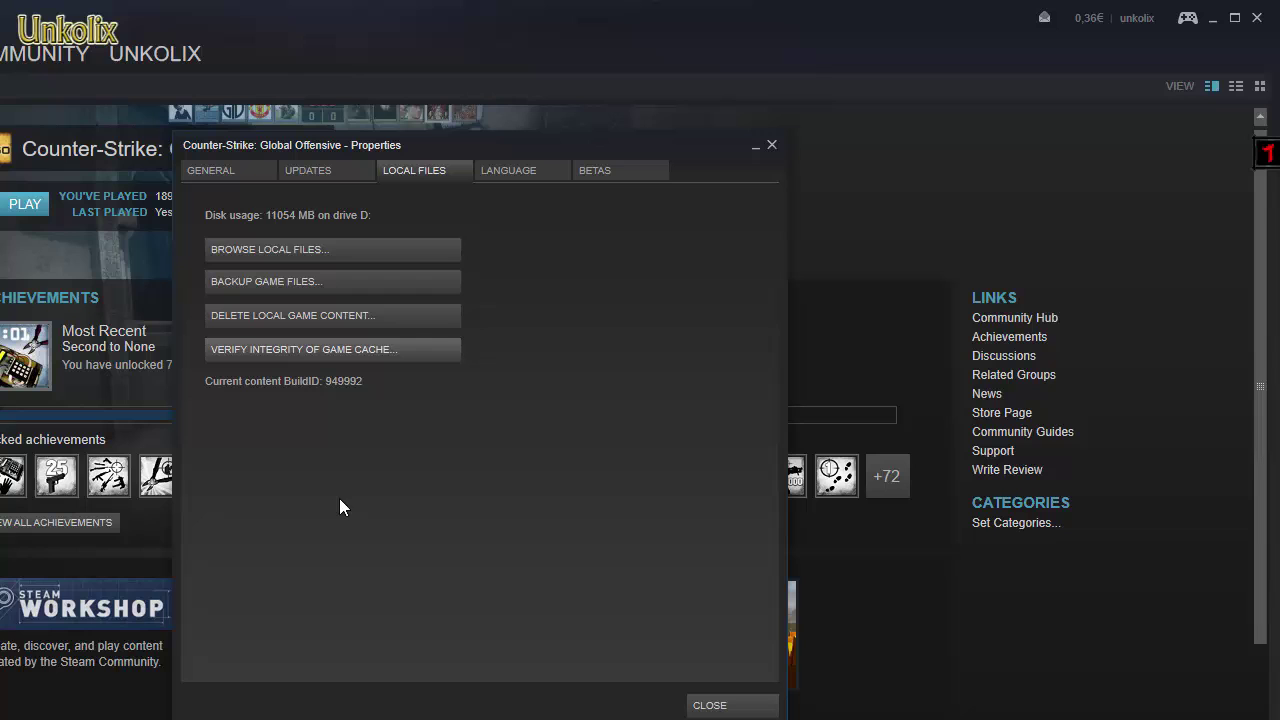
# Browse the game's local files and move the pak01_000 file from the csgo folder to the Recycle Bin
pyautogui.click(288, 251)
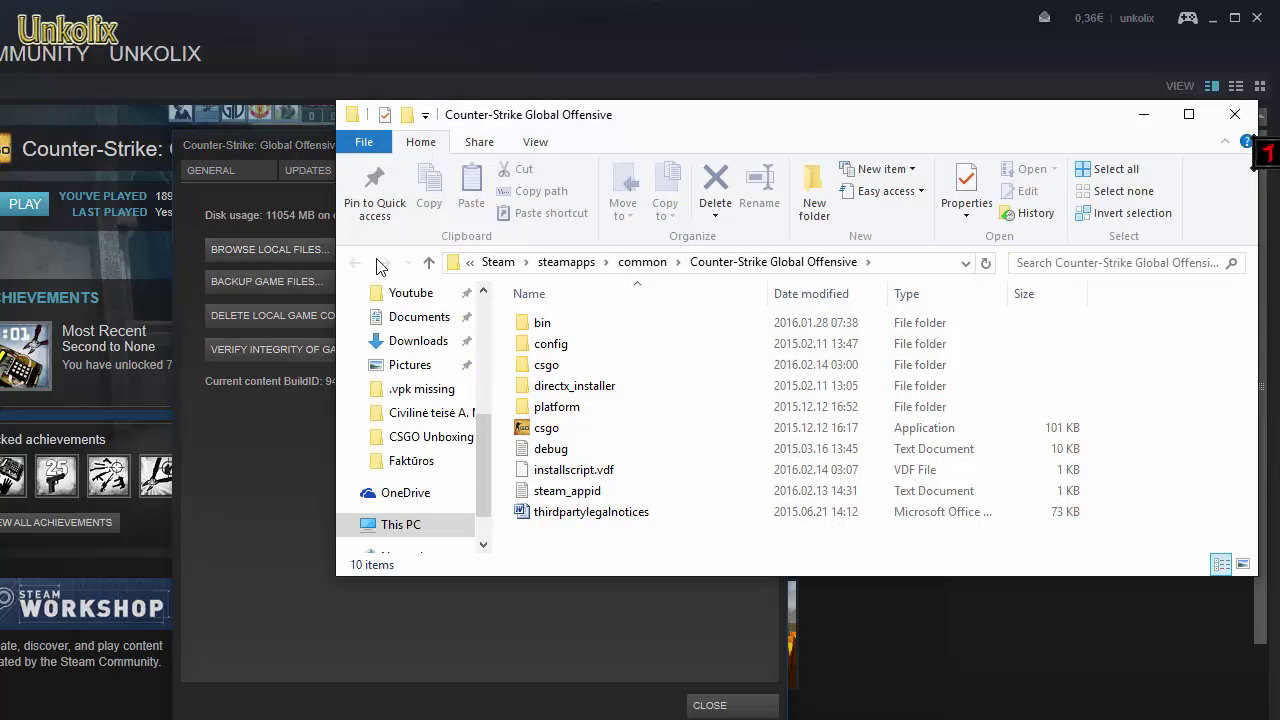
pyautogui.doubleClick(548, 365)
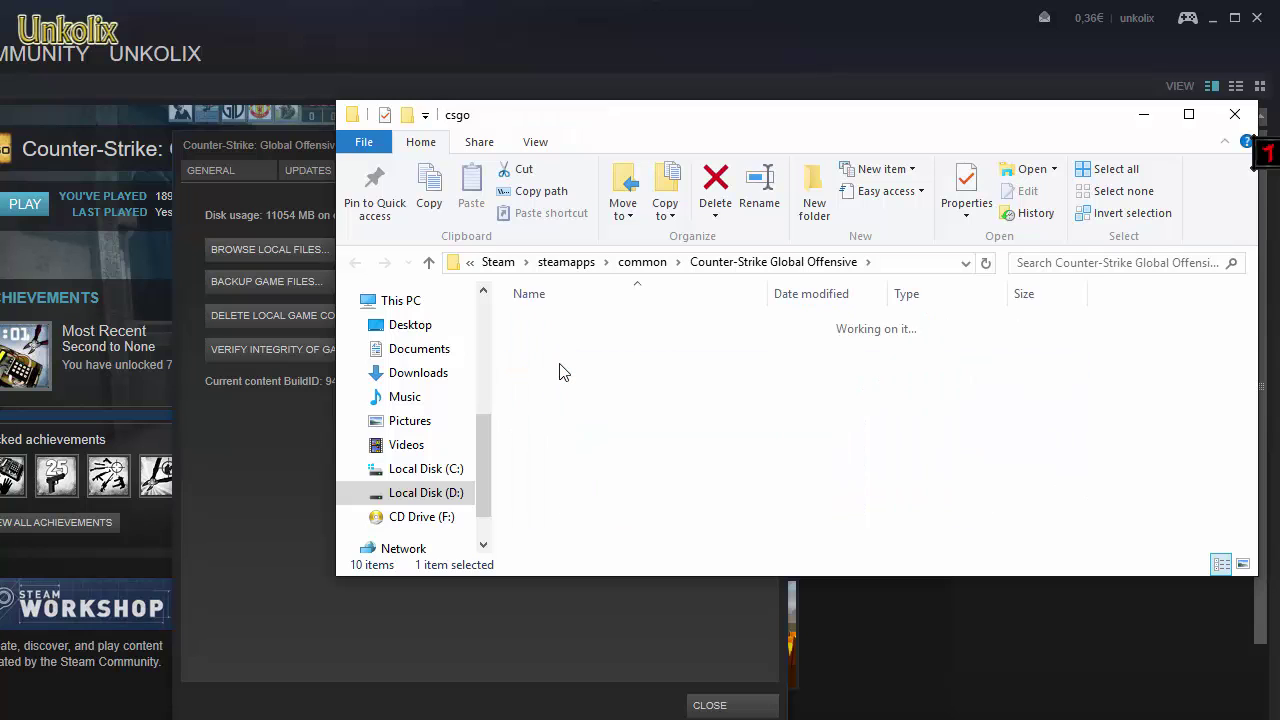
pyautogui.scroll(-1, 562, 372)
pyautogui.scroll(-13, 562, 372)
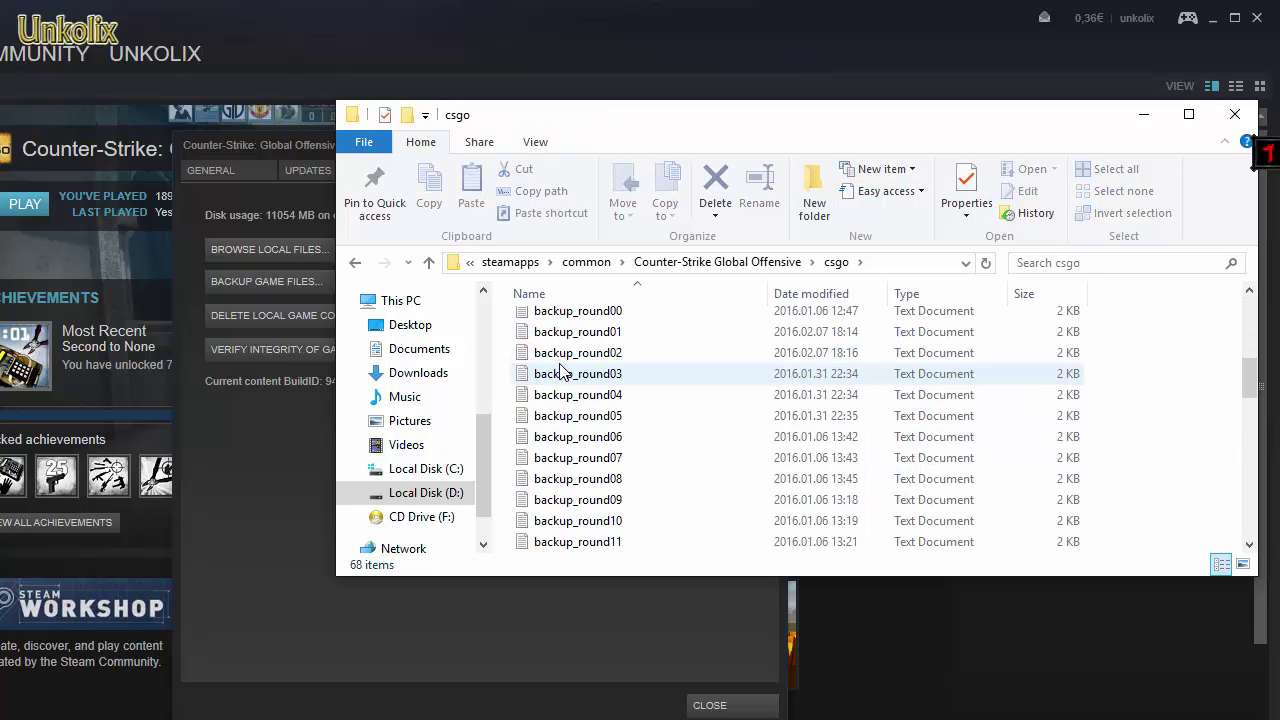
pyautogui.scroll(-2, 562, 372)
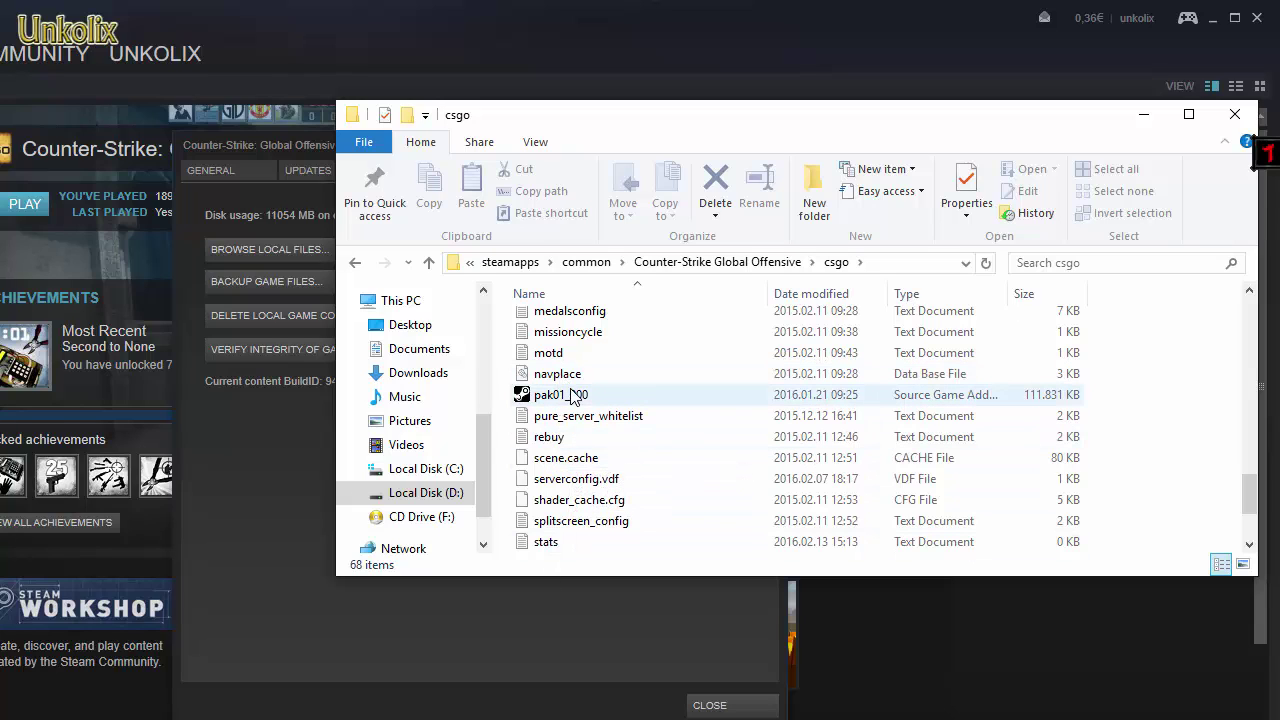
pyautogui.click(573, 397)
pyautogui.press('Delete')
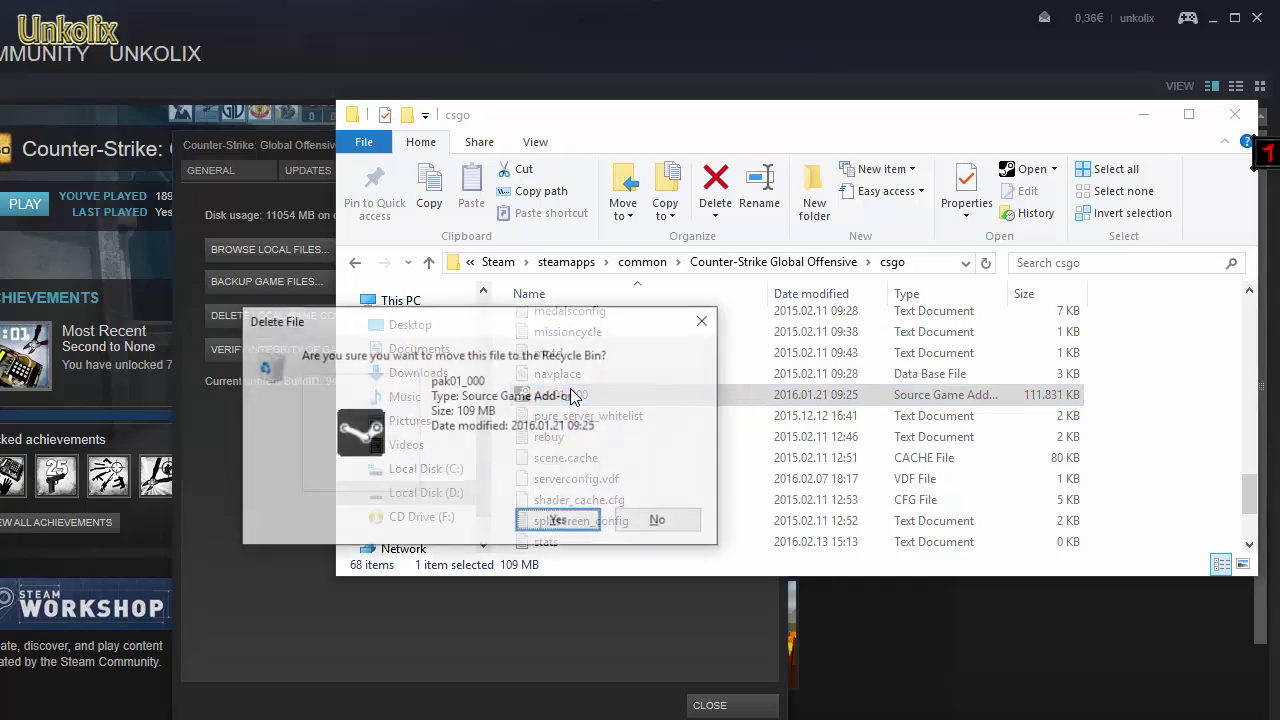
pyautogui.press('Return')
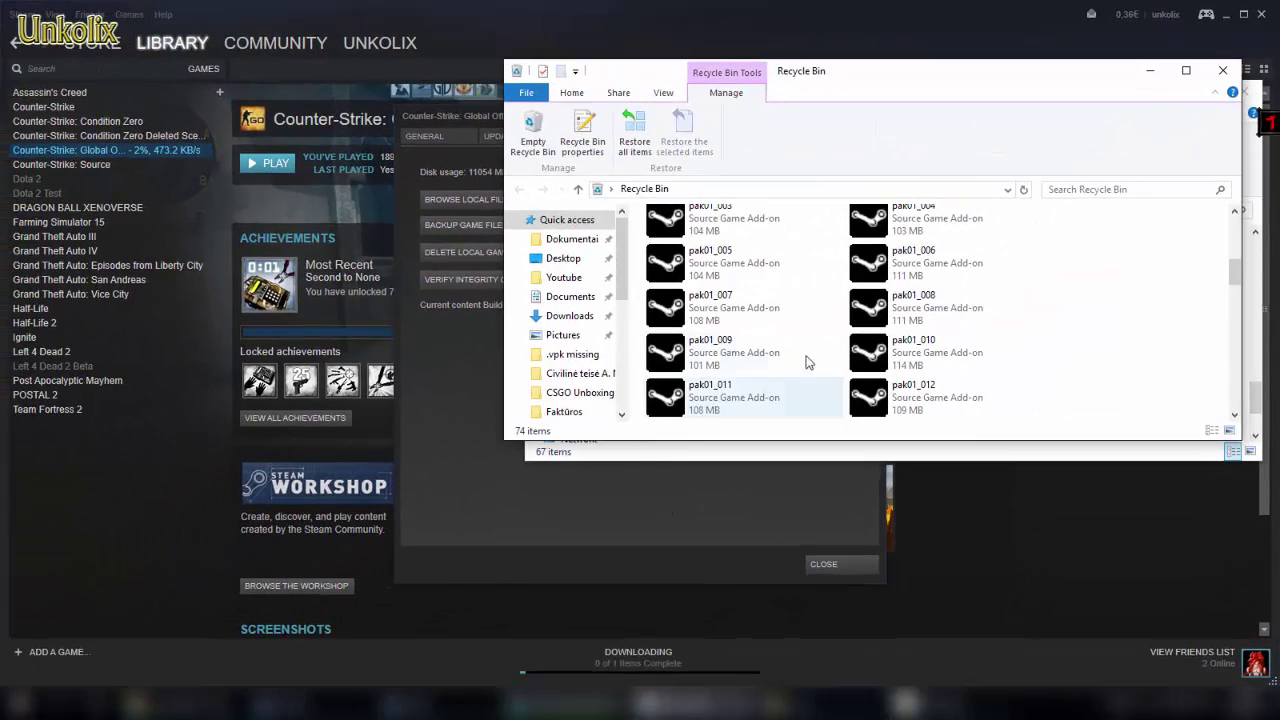
# Open the downloads overview and pause the Counter-Strike: Global Offensive update
pyautogui.click(812, 588)
pyautogui.click(611, 688)
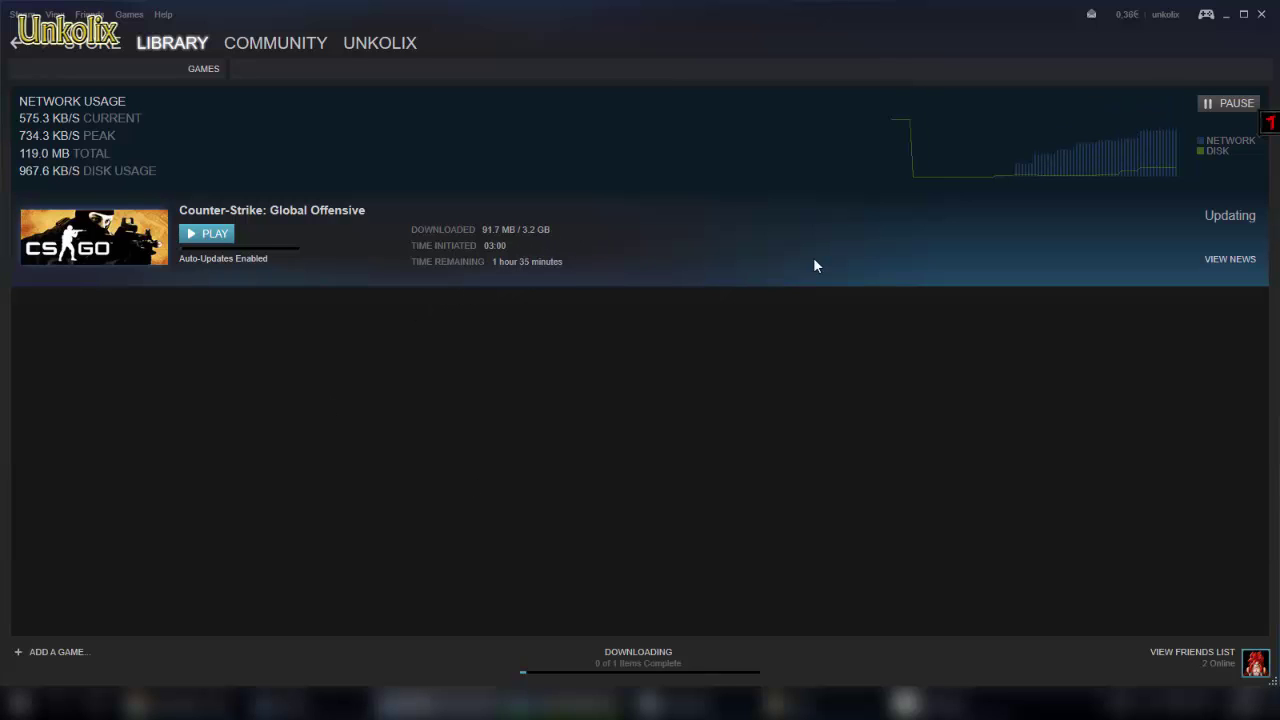
pyautogui.click(1228, 103)
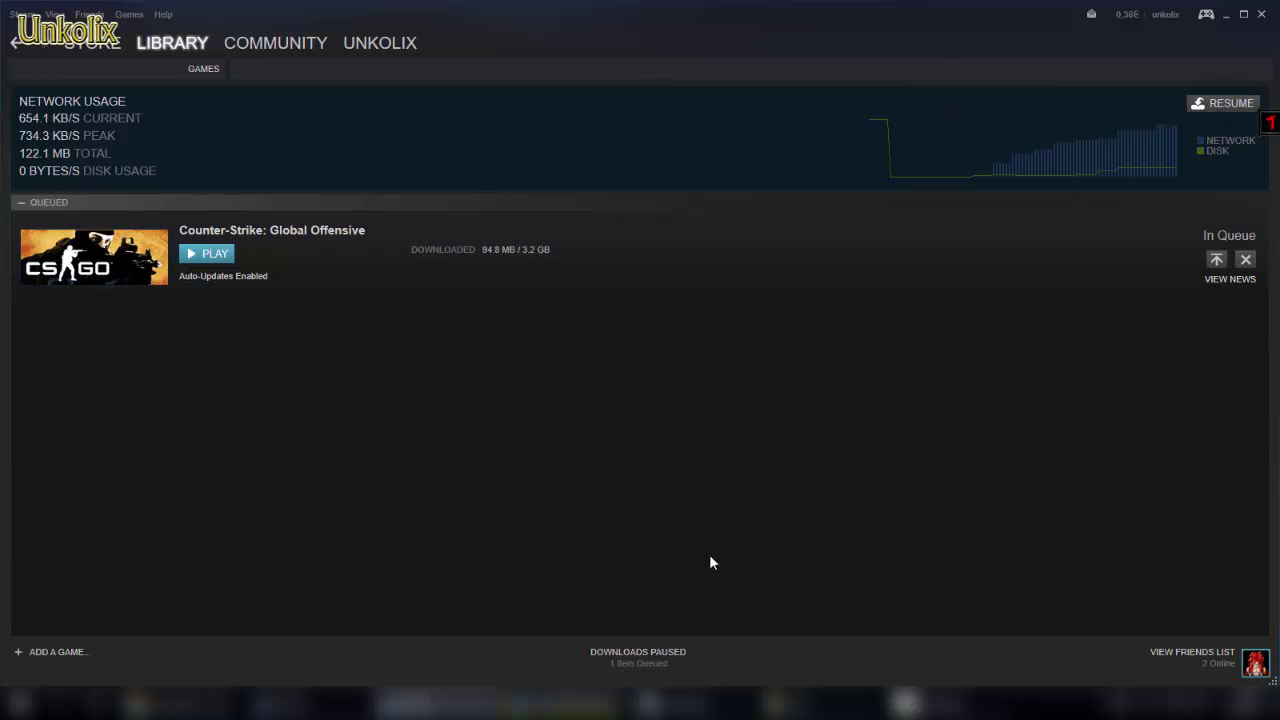
# Switch to File Explorer and arrange the csgo folder window beside the Recycle Bin window
pyautogui.click(709, 703)
pyautogui.click(950, 703)
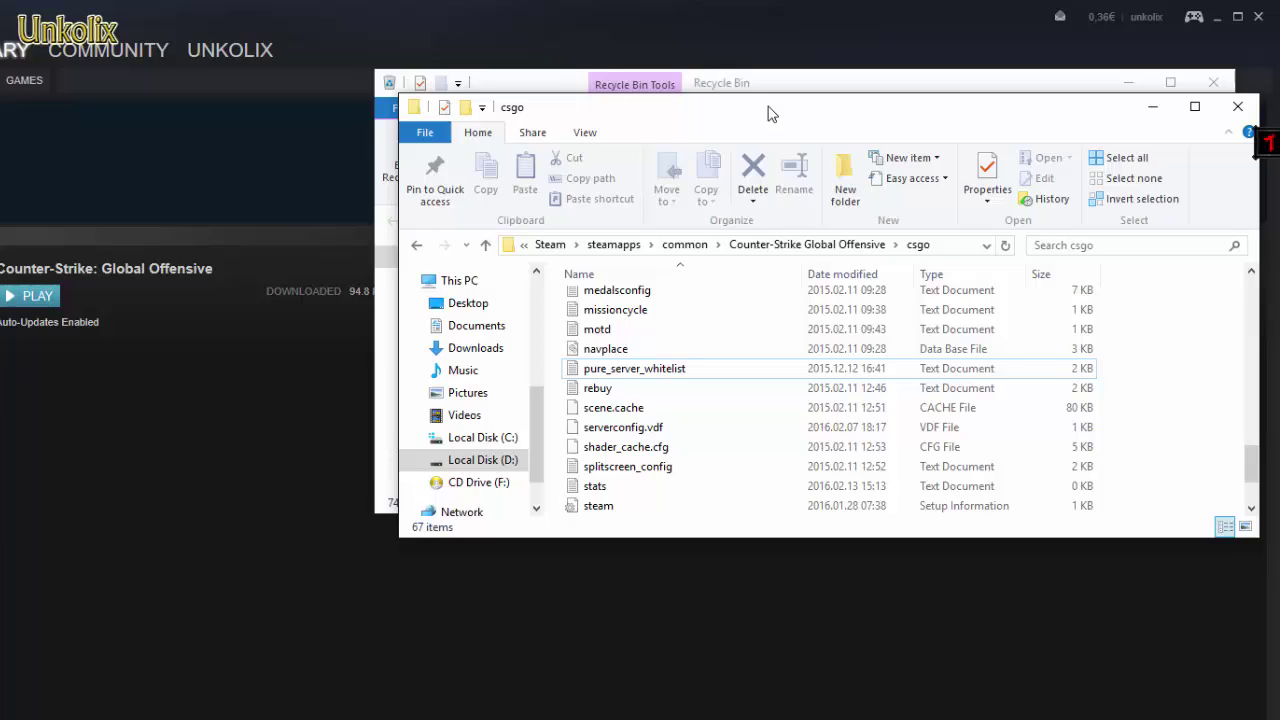
pyautogui.moveTo(840, 72); pyautogui.dragTo(290, 84)
pyautogui.click(730, 385)
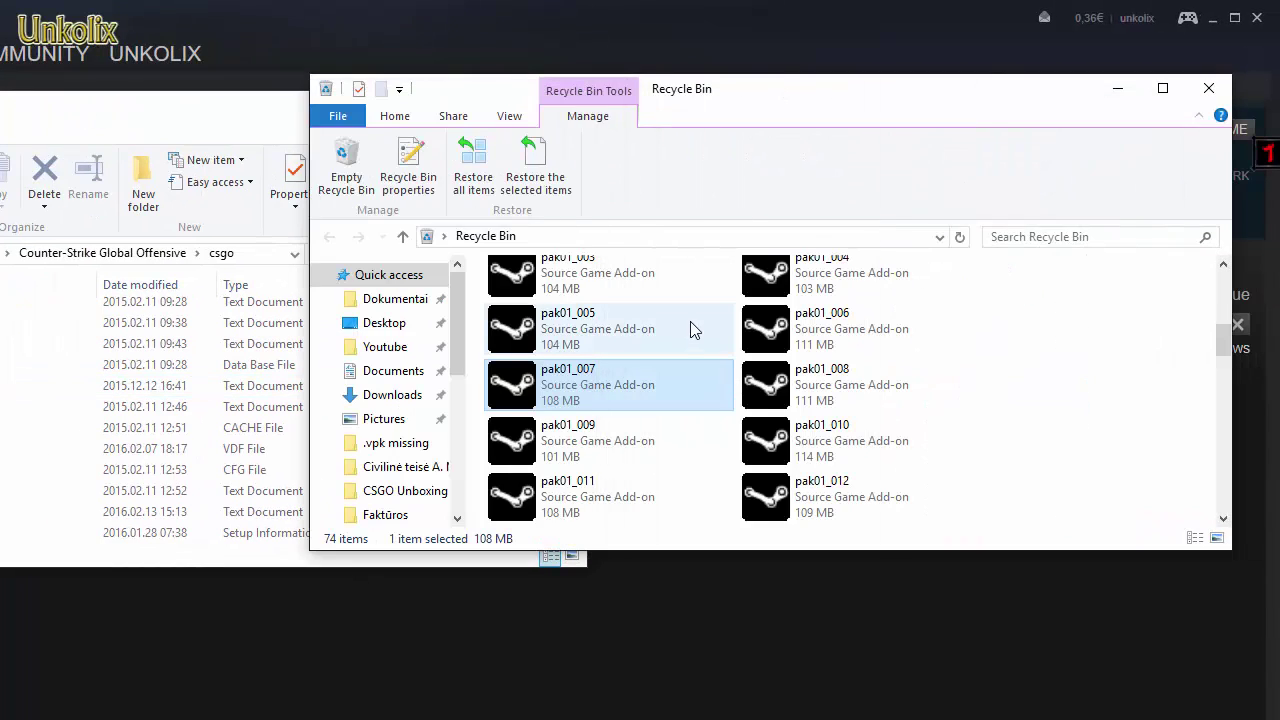
# Select the deleted pak01 files in the Recycle Bin and move them back into the csgo folder
pyautogui.scroll(3, 695, 330)
pyautogui.click(817, 330)
pyautogui.keyDown('ctrl'); pyautogui.click(817, 280); pyautogui.keyUp('ctrl')
pyautogui.keyDown('ctrl'); pyautogui.click(600, 335); pyautogui.keyUp('ctrl')
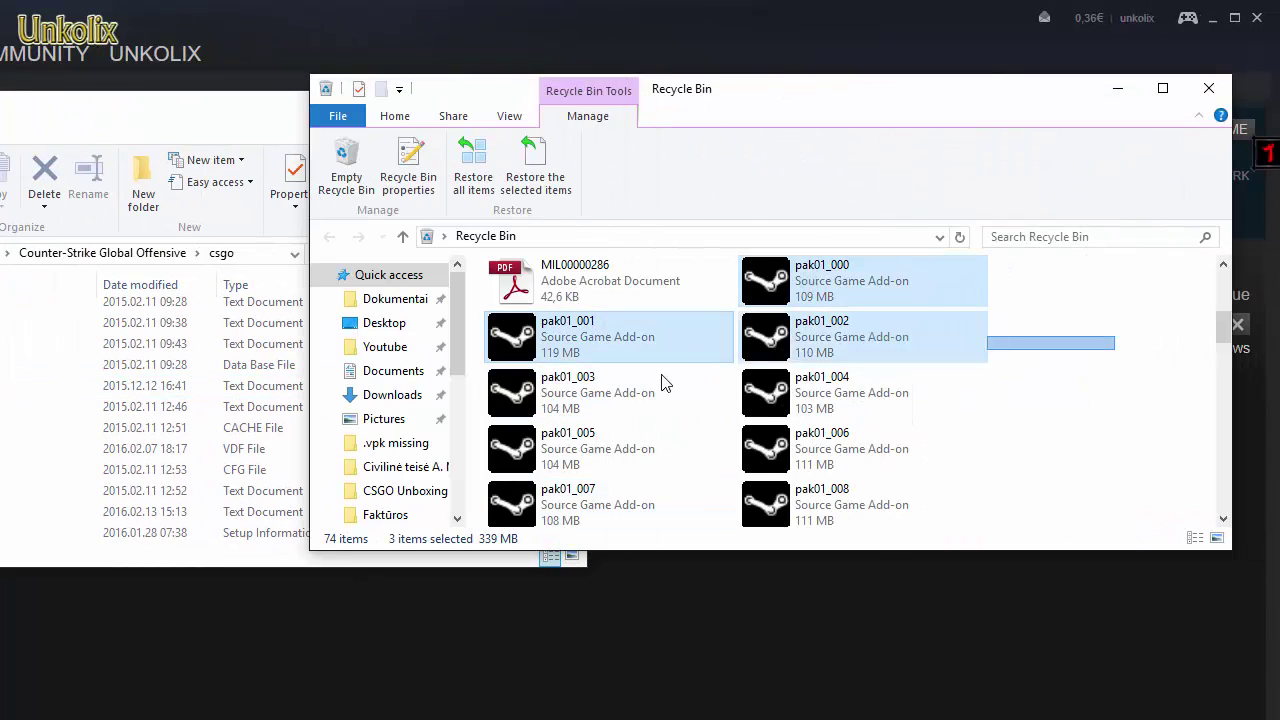
pyautogui.moveTo(660, 376); pyautogui.dragTo(162, 379)
pyautogui.keyDown('ctrl'); pyautogui.click(571, 515); pyautogui.keyUp('ctrl')
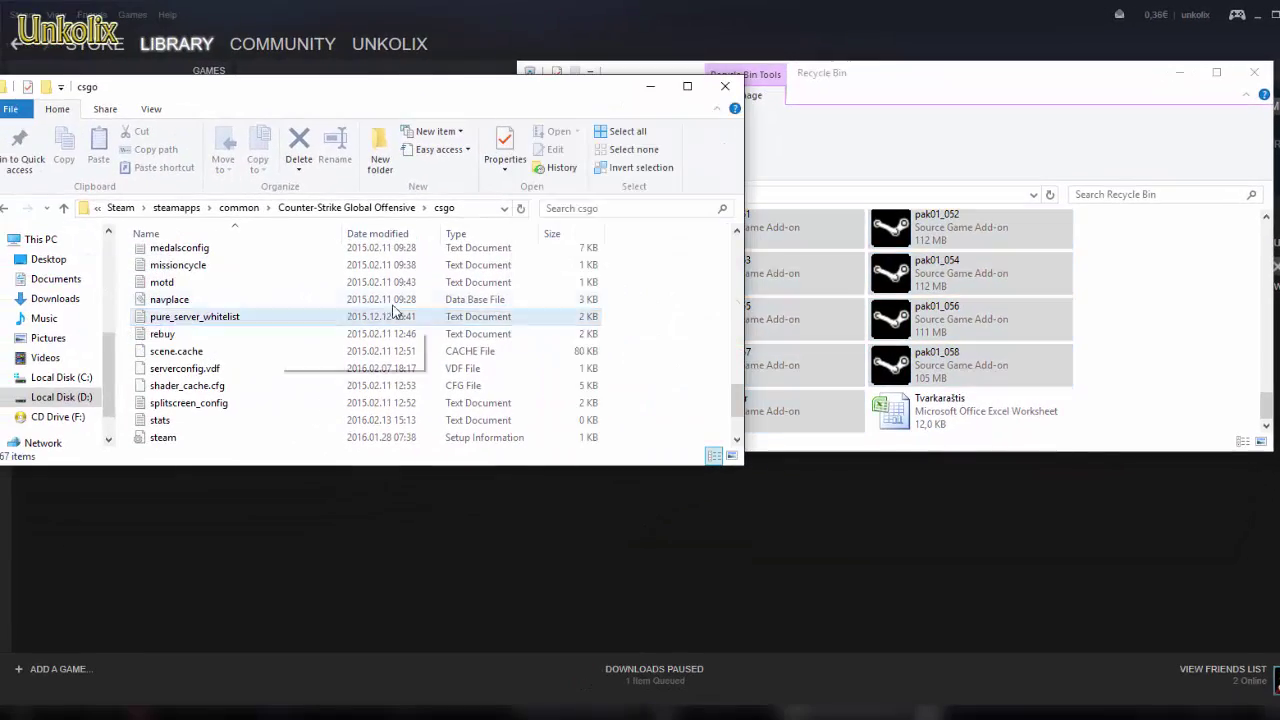
pyautogui.moveTo(395, 313); pyautogui.dragTo(397, 314)
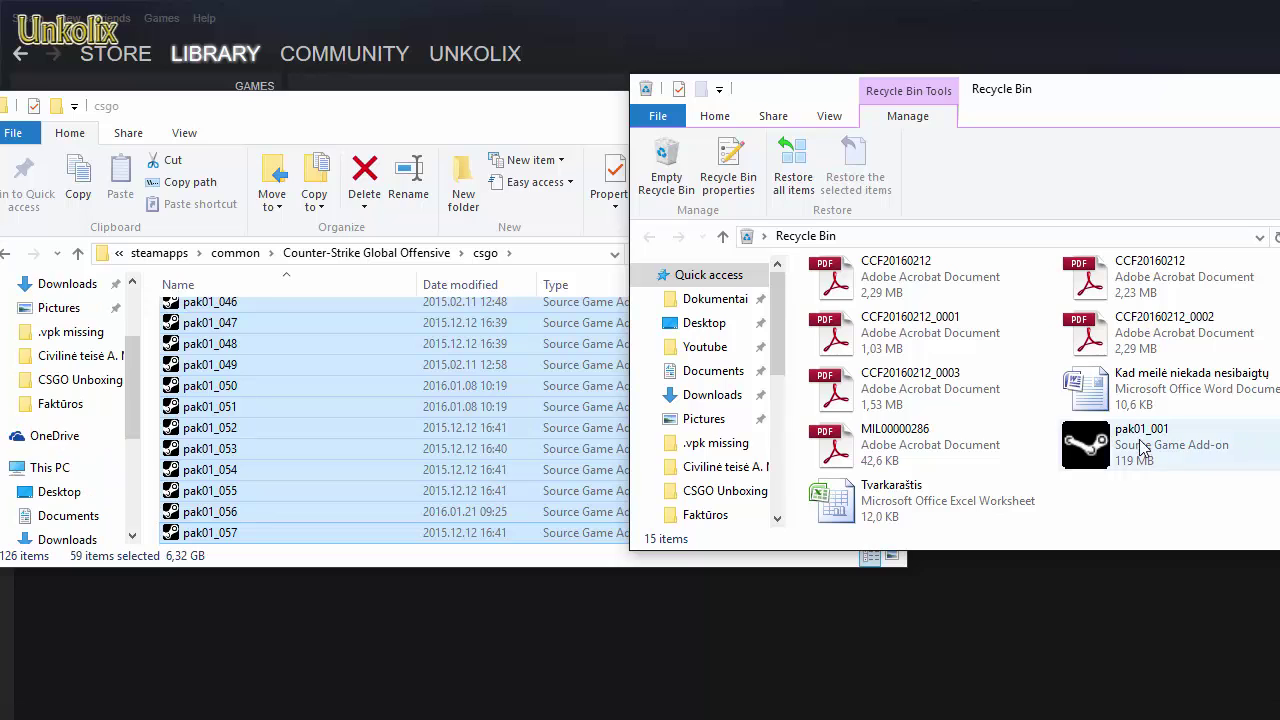
# Move the remaining pak01_001 file from the Recycle Bin into the csgo folder and look through the folder's files
pyautogui.moveTo(1143, 447); pyautogui.dragTo(266, 393)
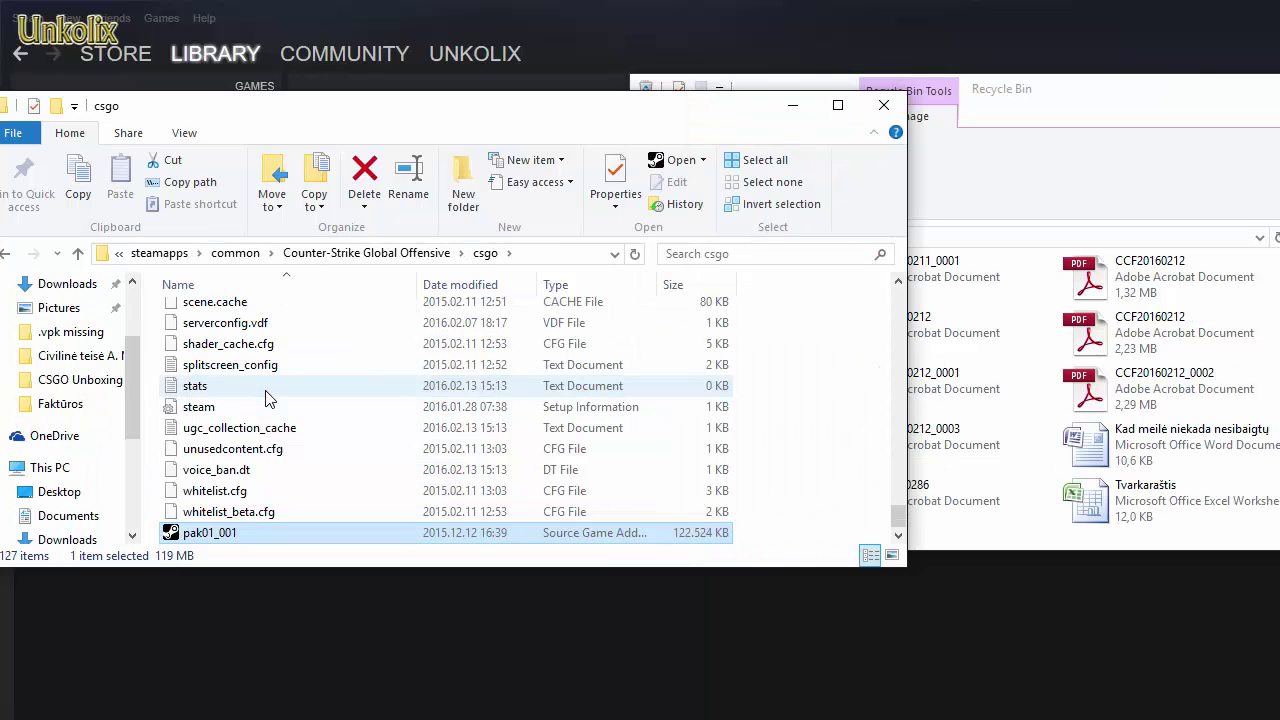
pyautogui.click(268, 398)
pyautogui.scroll(5, 323, 531)
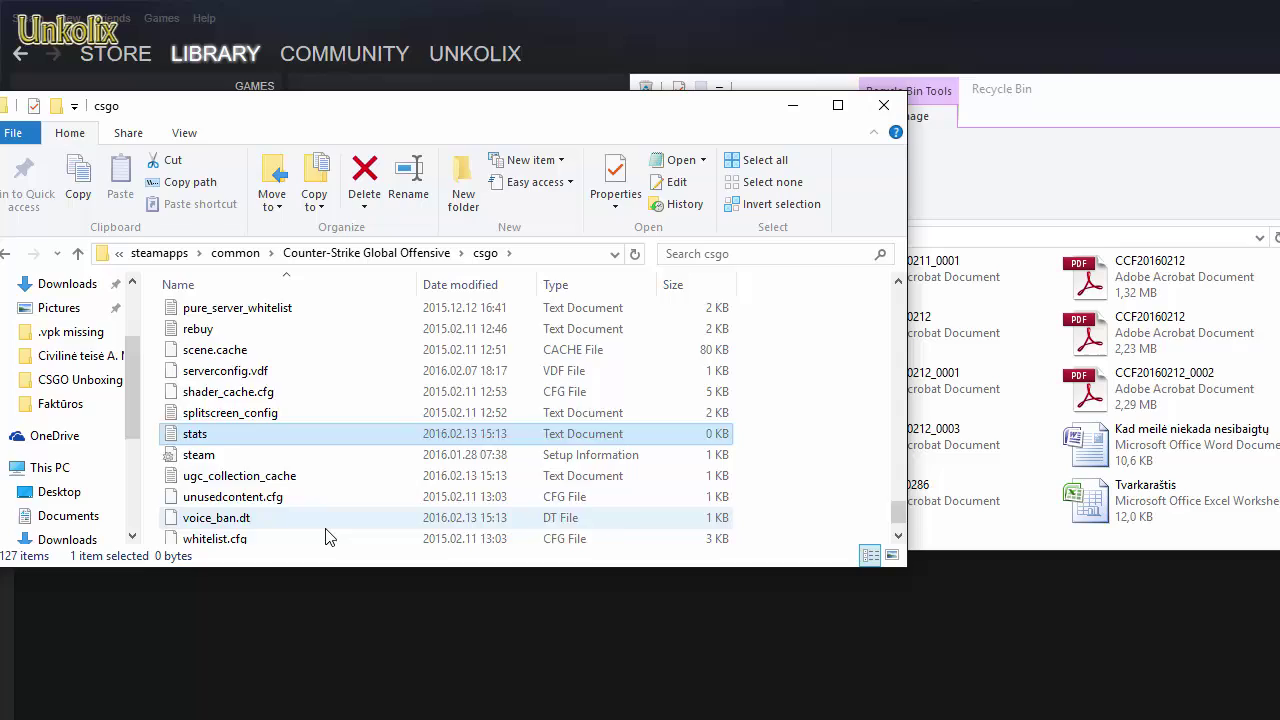
pyautogui.scroll(15, 325, 537)
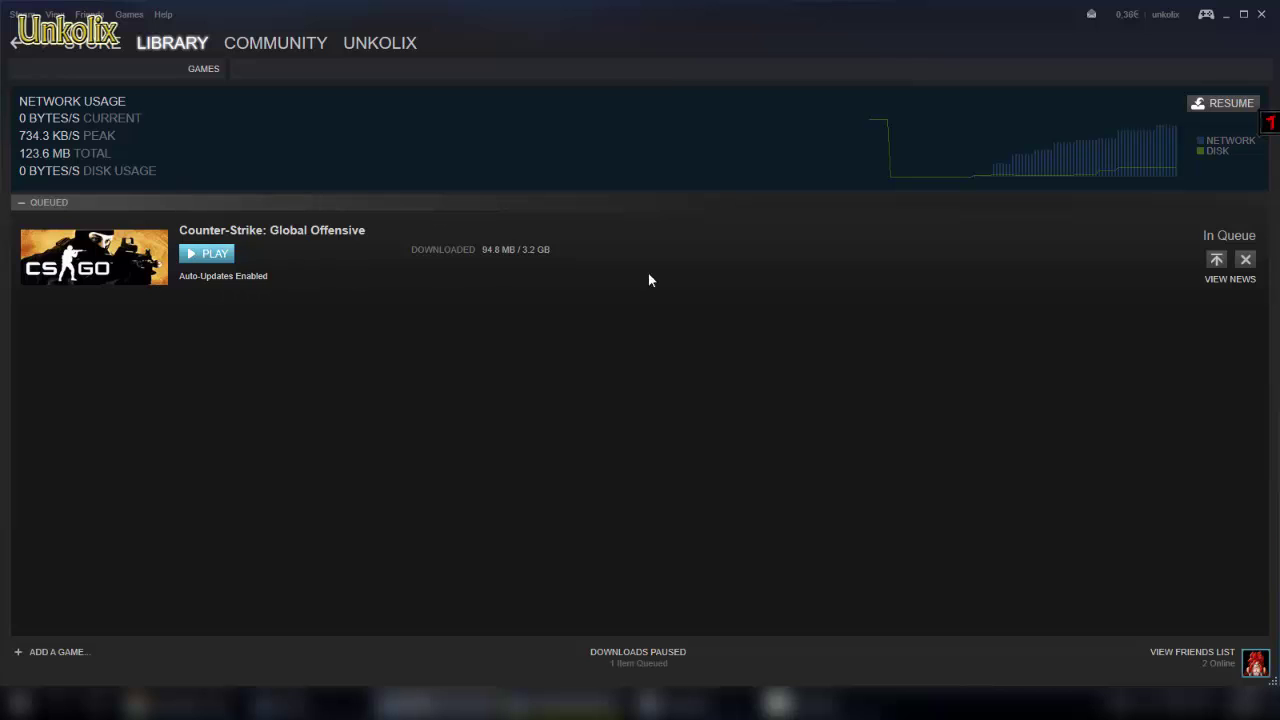
# Return to Counter-Strike: Global Offensive's properties in the Steam games library and start verifying the integrity of its game cache
pyautogui.moveTo(153, 37)
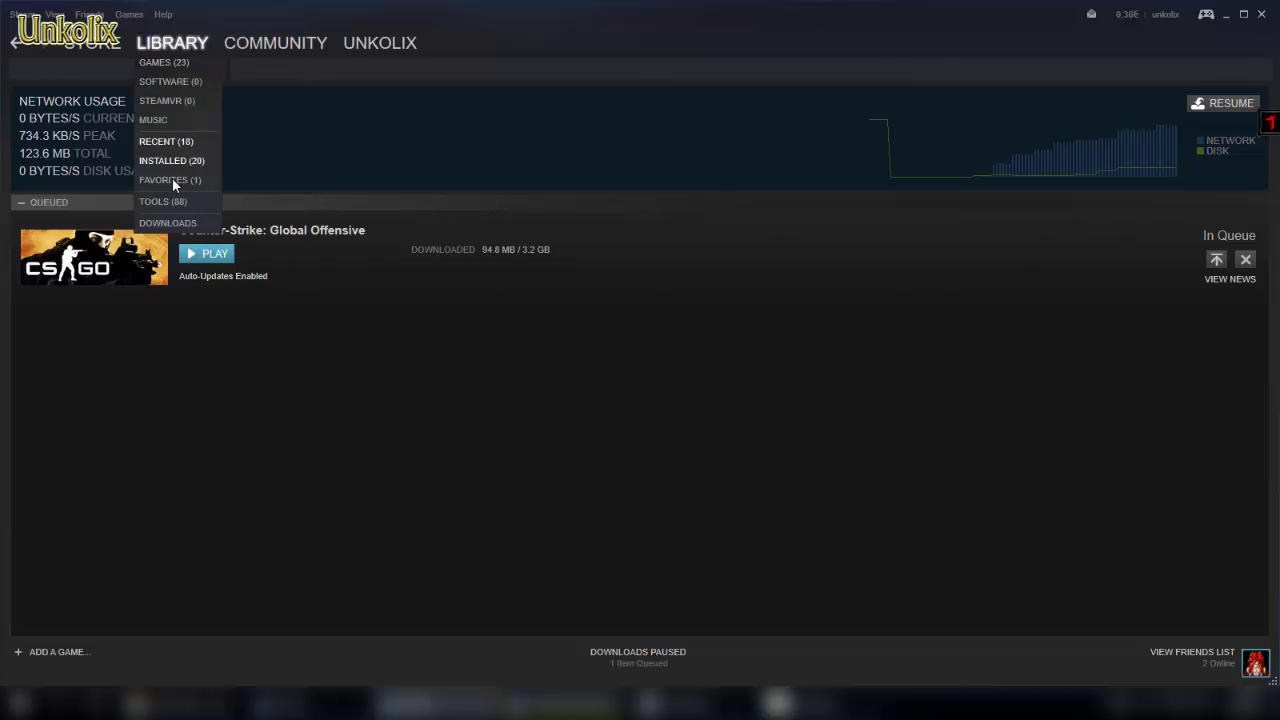
pyautogui.click(164, 62)
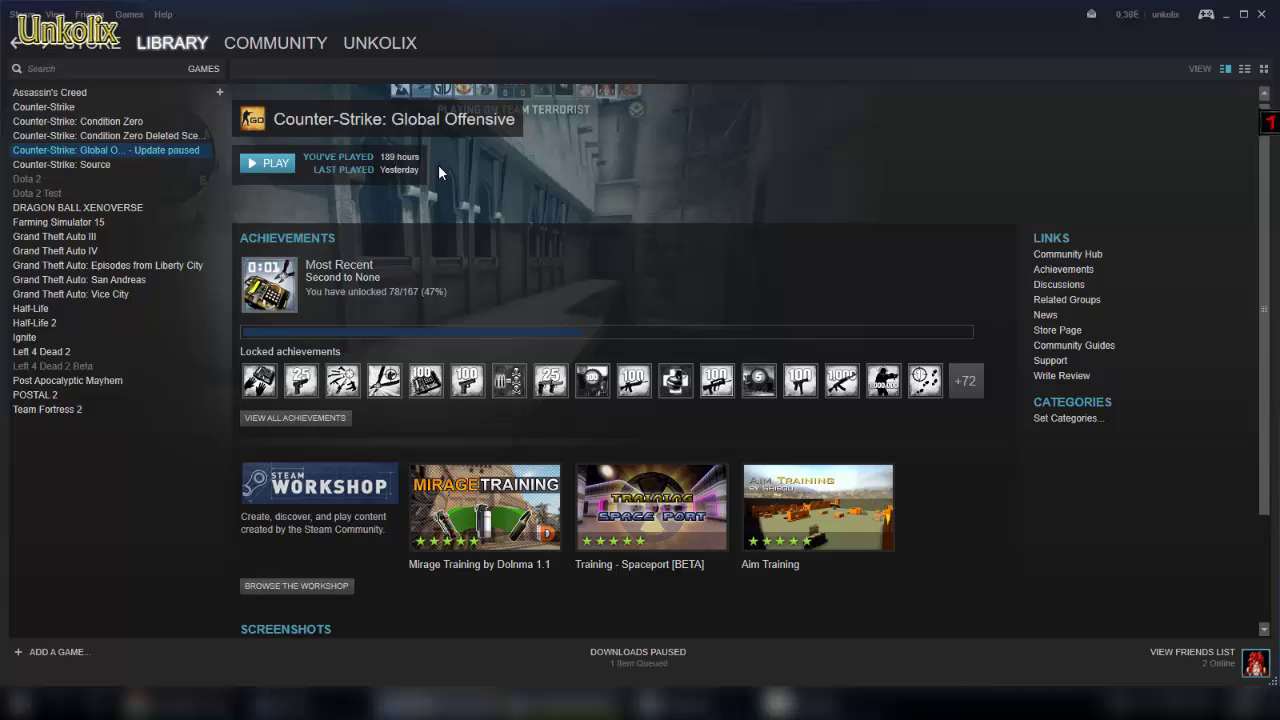
pyautogui.rightClick(106, 150)
pyautogui.click(164, 398)
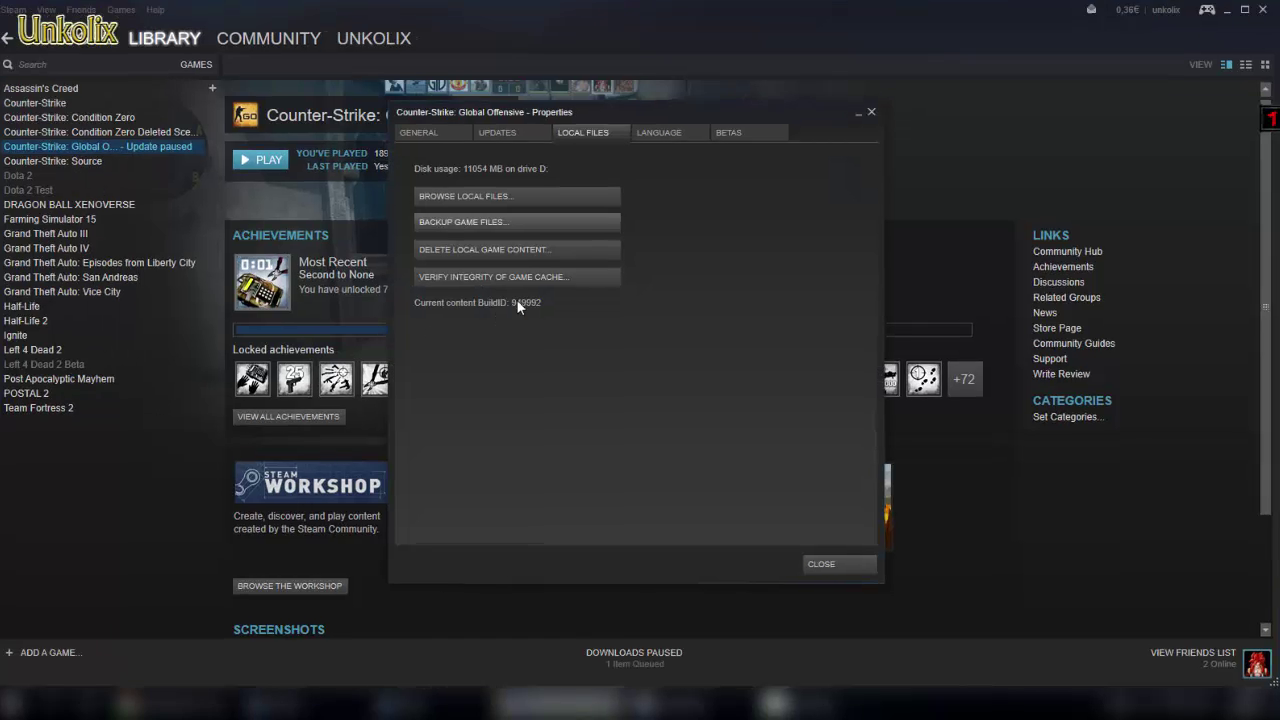
pyautogui.click(525, 276)
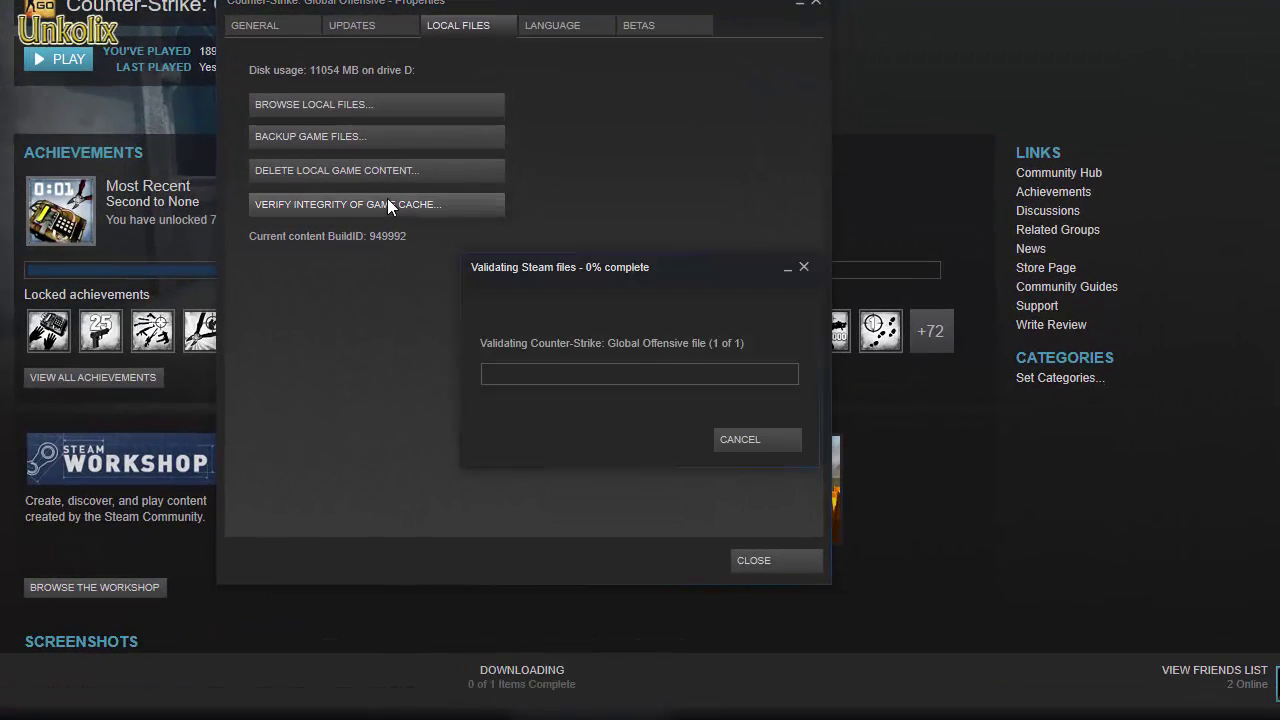